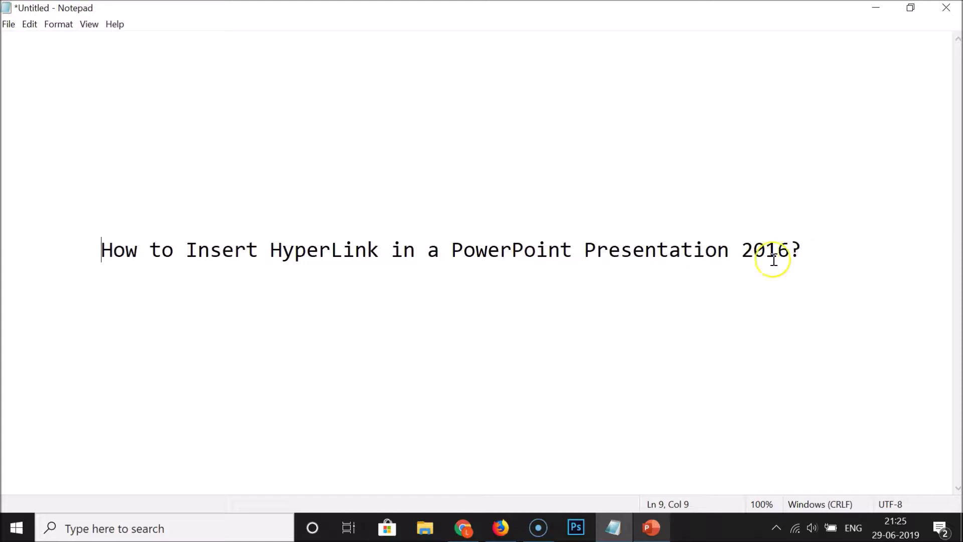
Switch from Notepad to the PowerPoint presentation 'This is Test Slide 1.pptx'.
click(651, 527)
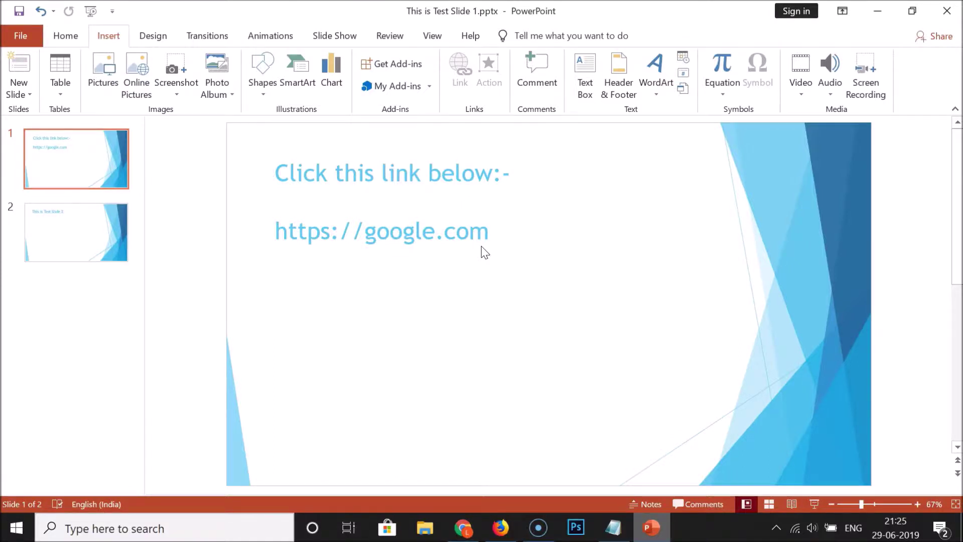
click(75, 168)
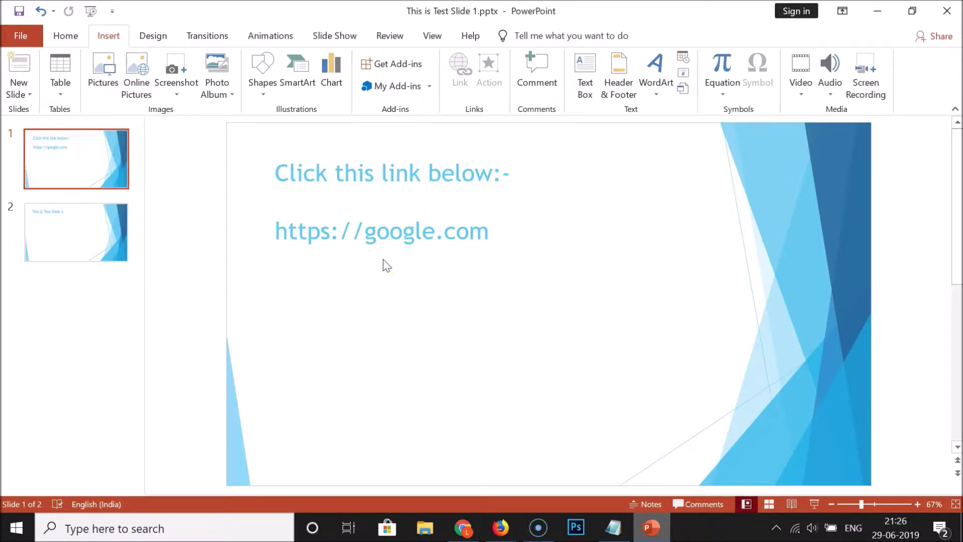
click(504, 204)
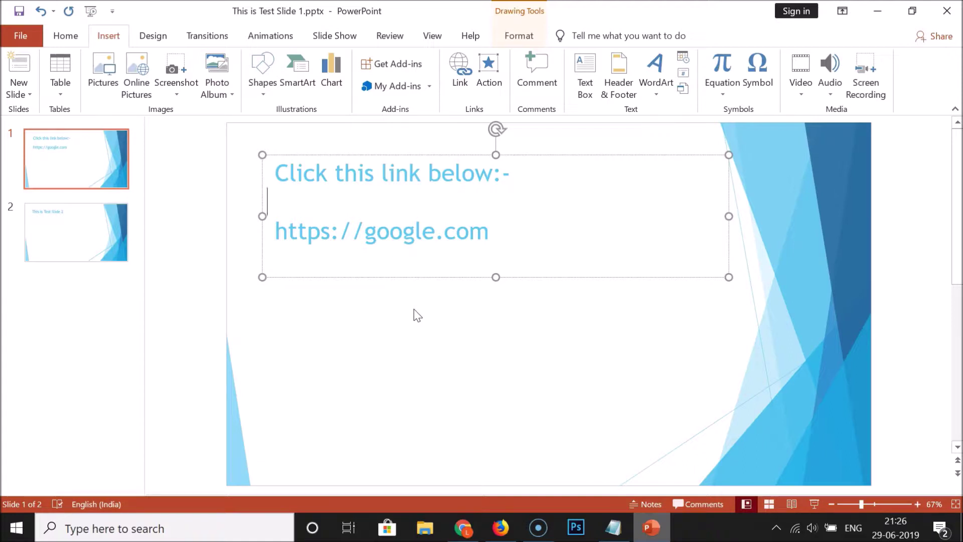
drag(278, 235, 483, 237)
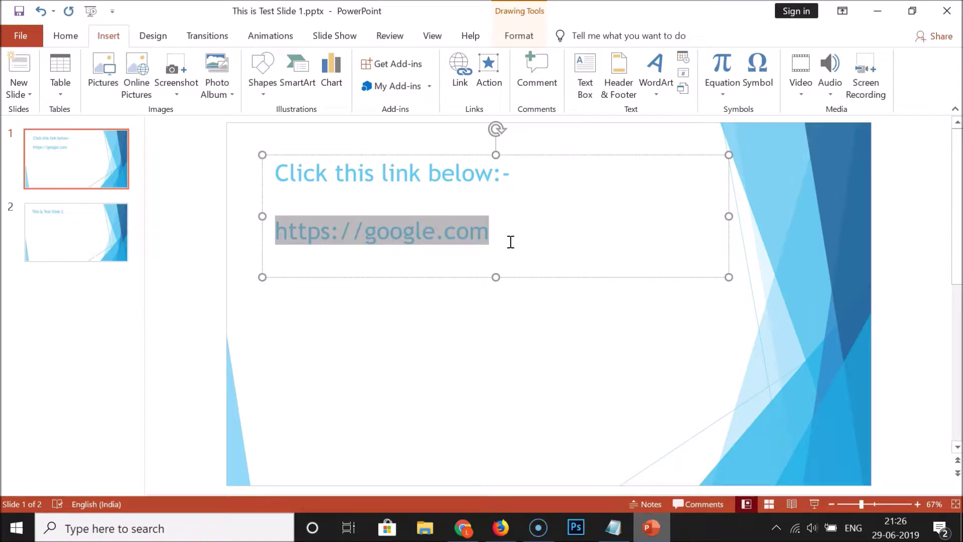
click(441, 305)
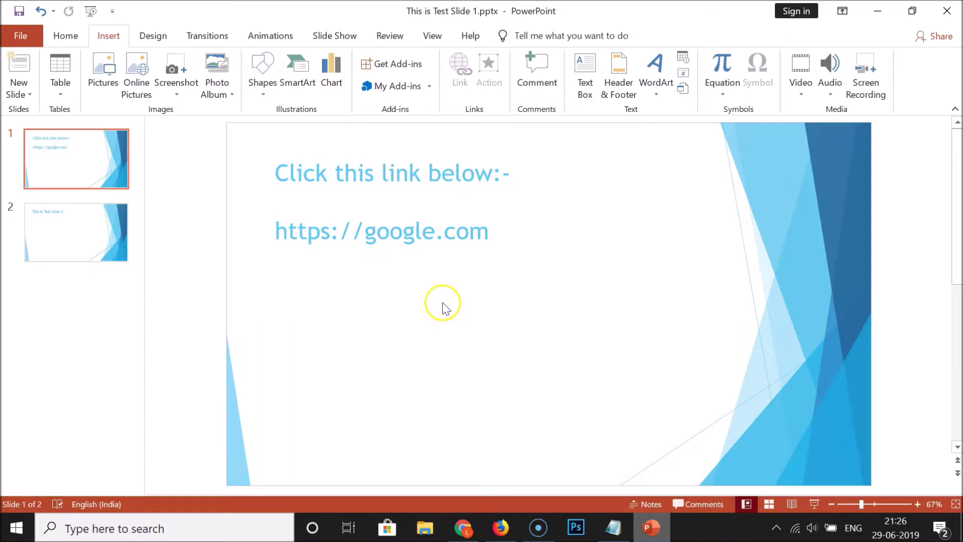
click(344, 42)
click(28, 75)
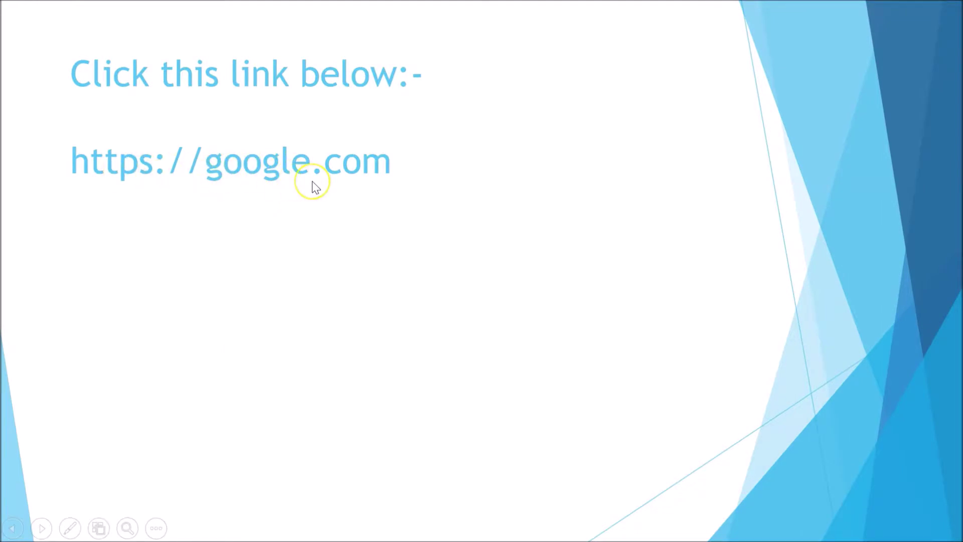
click(374, 257)
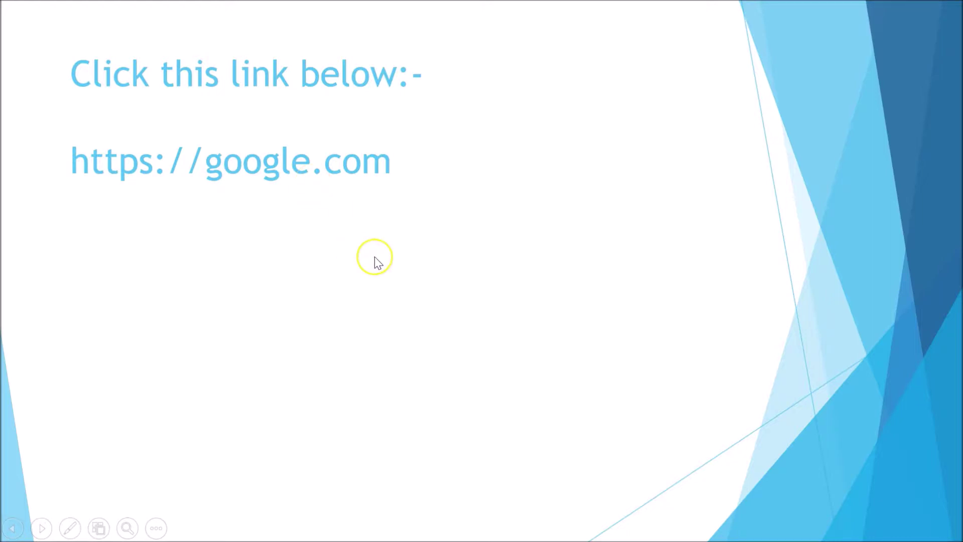
key(Escape)
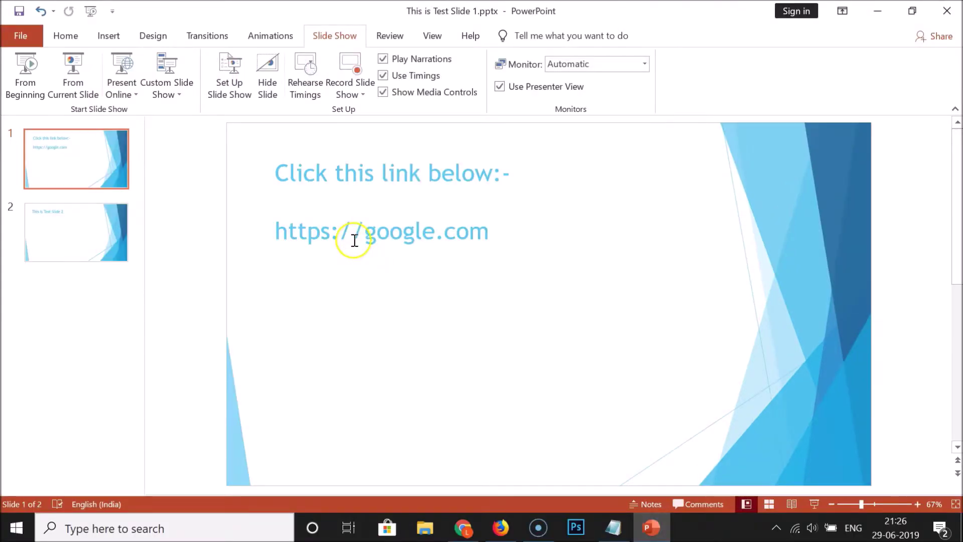
click(446, 228)
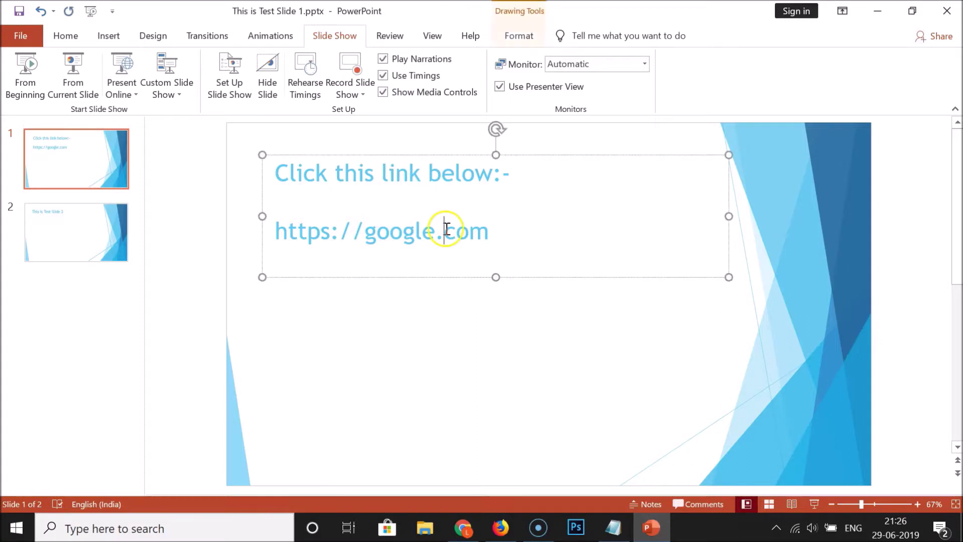
drag(275, 228, 478, 231)
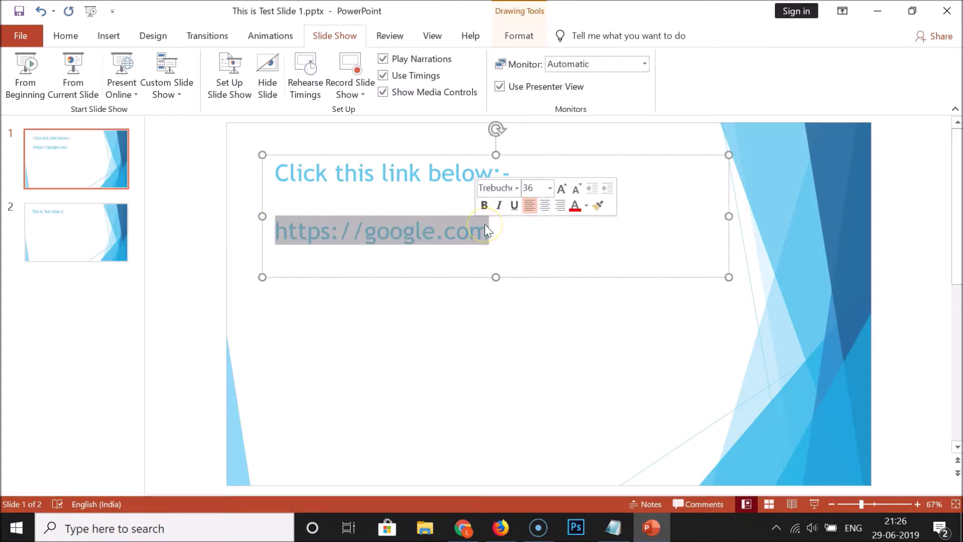
click(110, 37)
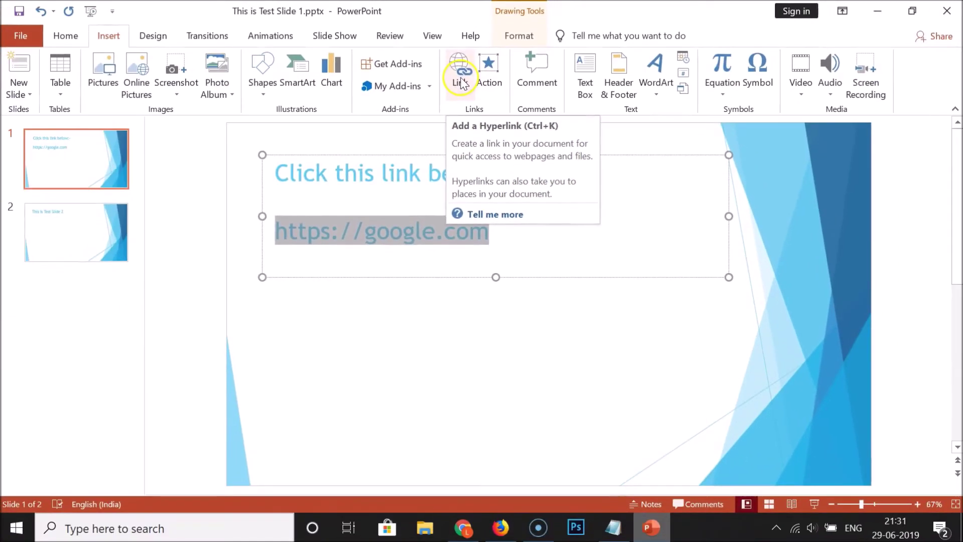
click(460, 83)
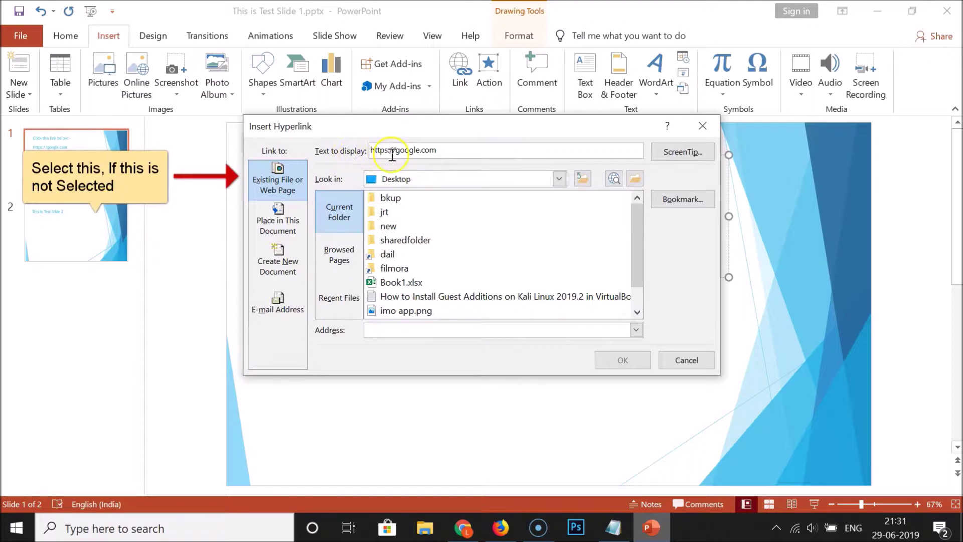
drag(437, 150, 368, 150)
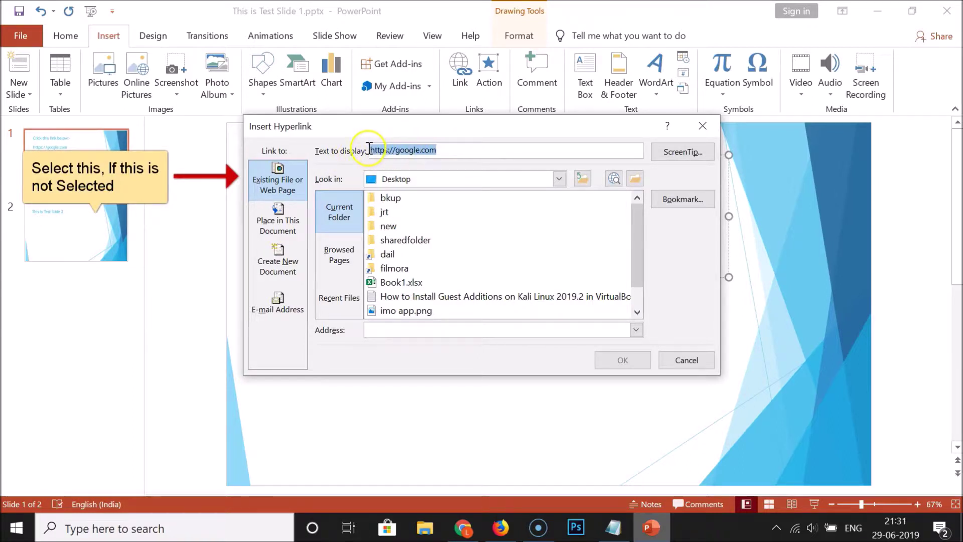
click(446, 153)
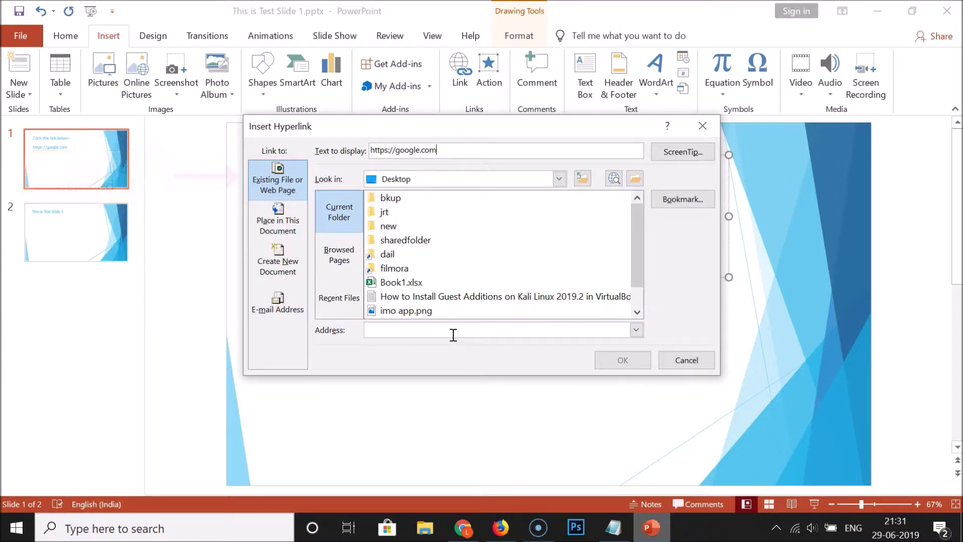
click(464, 527)
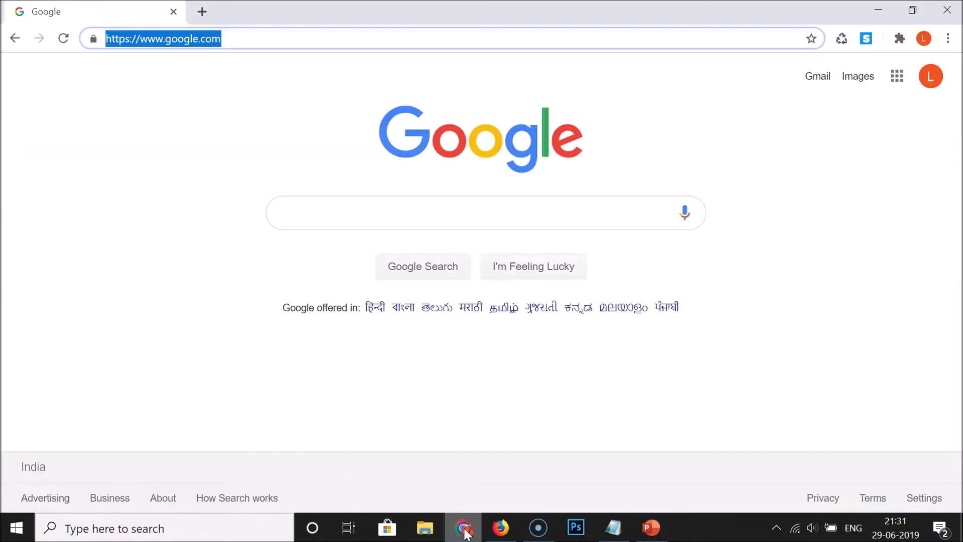
Copy the Google page's full address from Chrome's address bar.
double_click(243, 39)
click(242, 39)
right_click(243, 39)
click(282, 125)
click(648, 531)
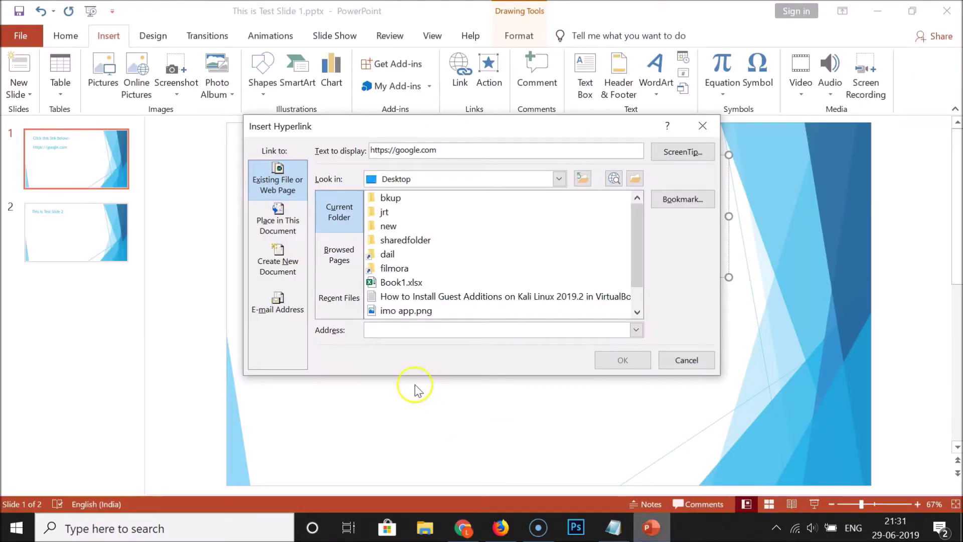
right_click(389, 329)
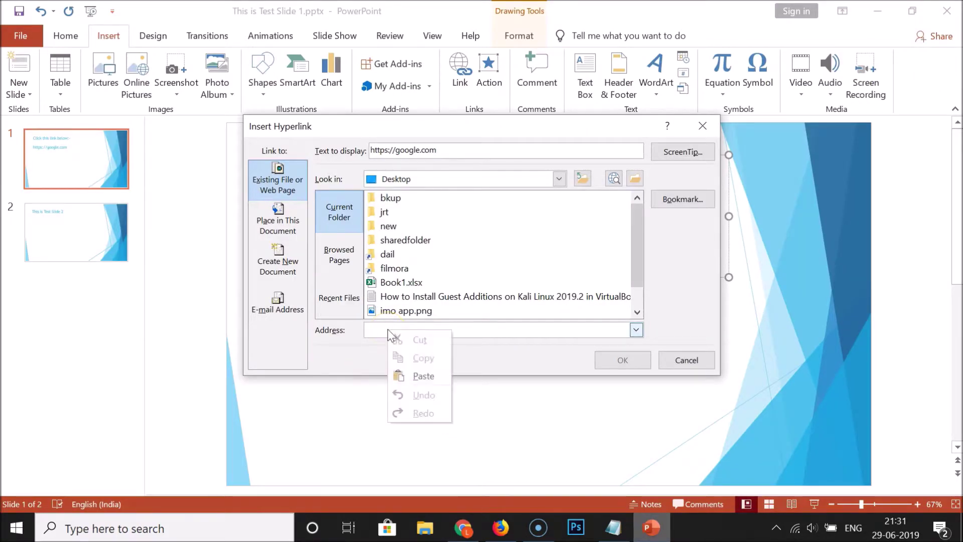
click(423, 369)
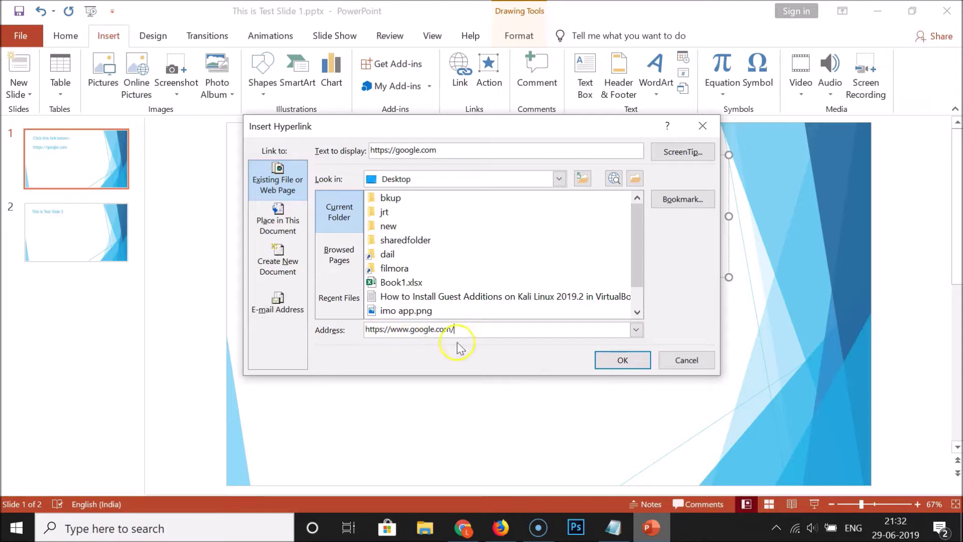
click(622, 361)
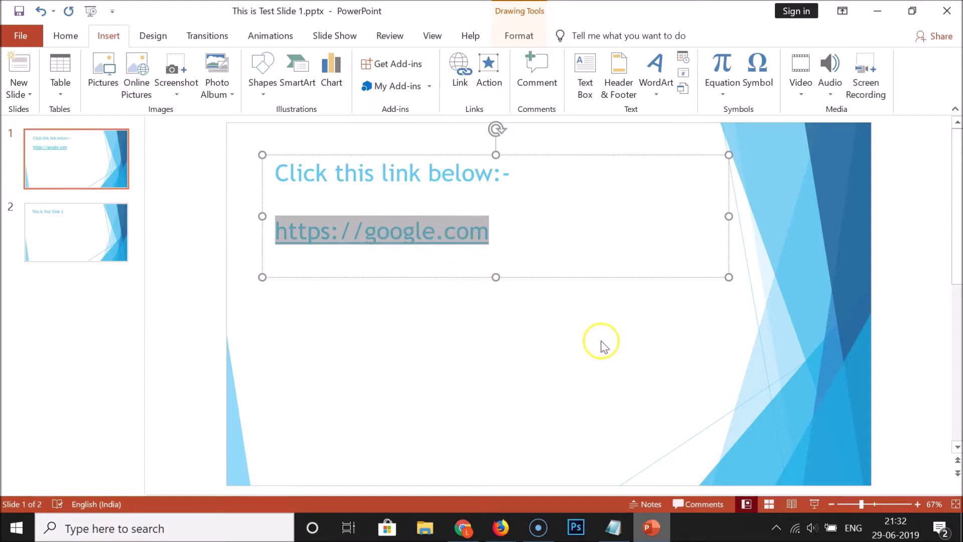
click(713, 341)
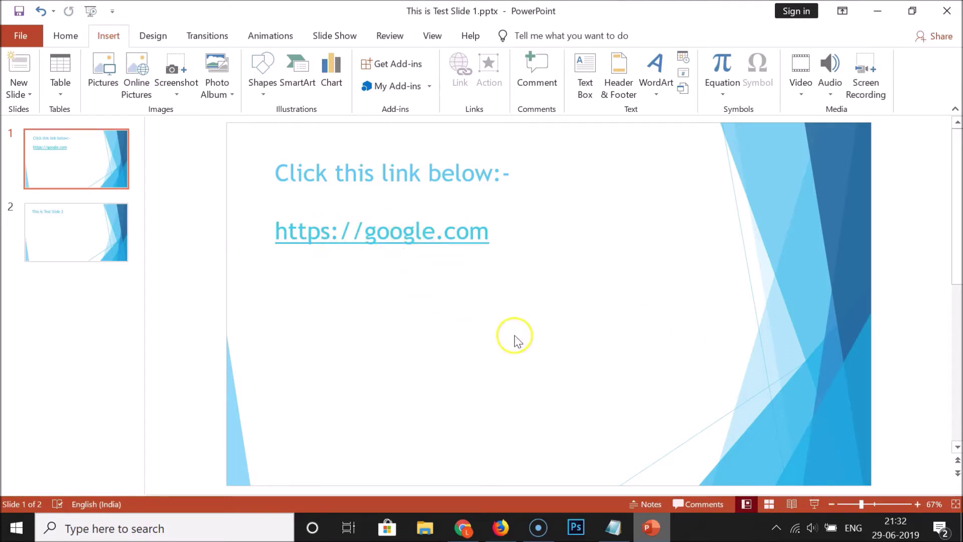
click(345, 40)
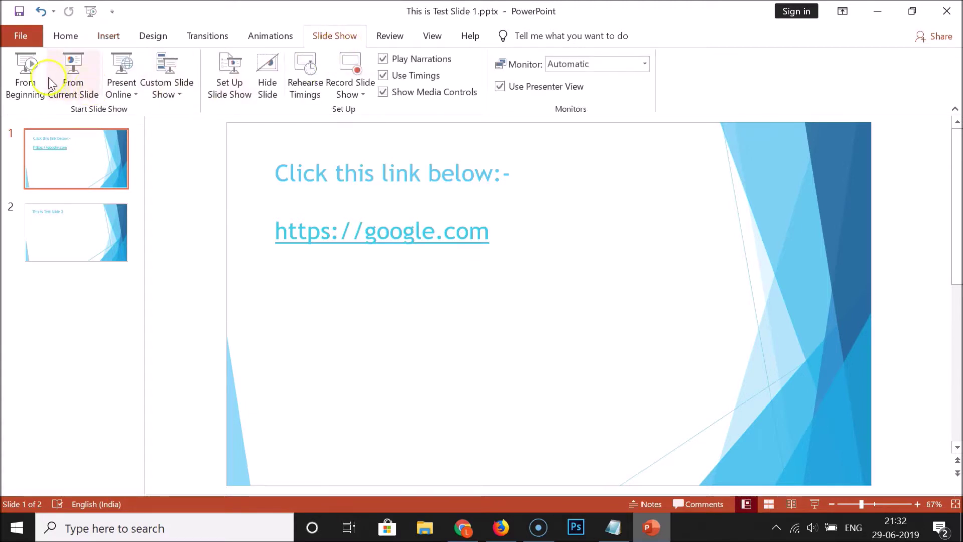
click(25, 72)
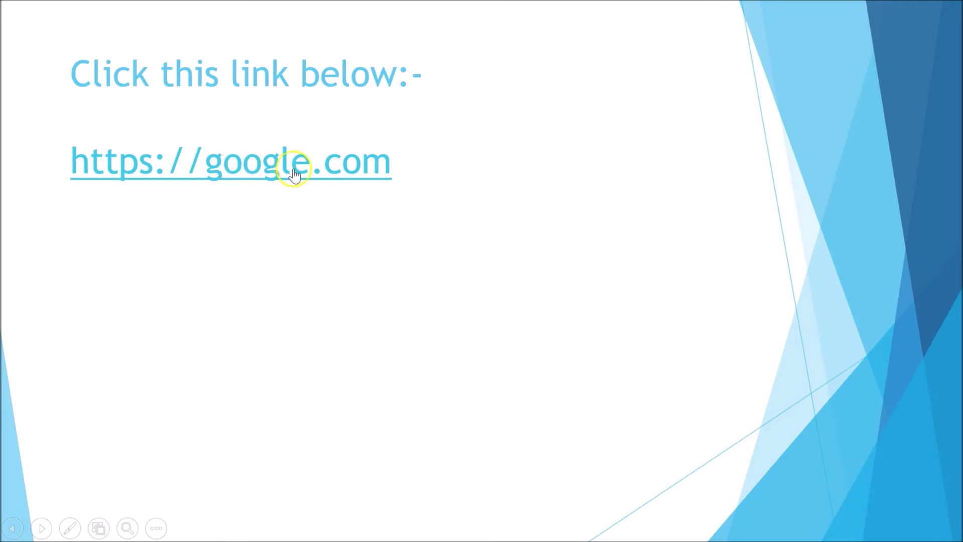
click(291, 171)
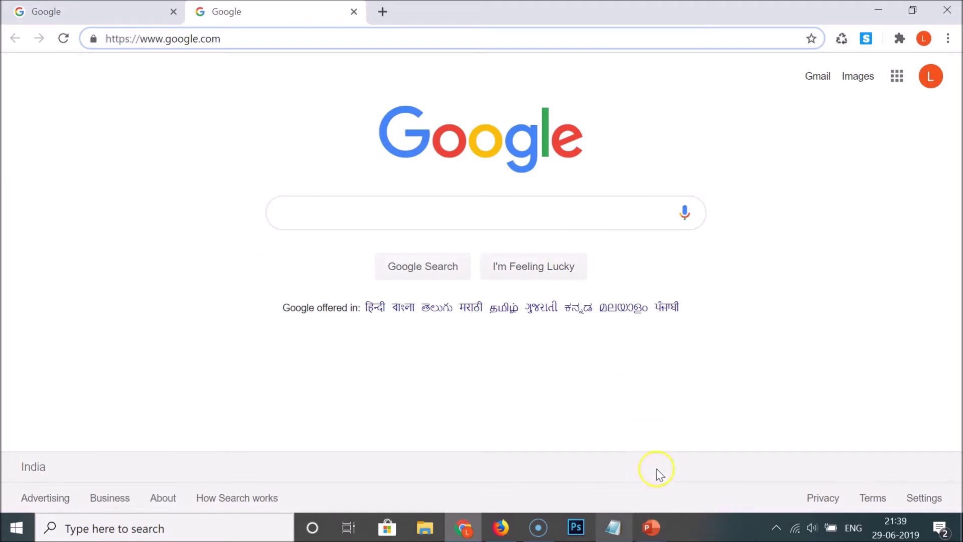
Return to the PowerPoint slide show window and minimize Chrome to reveal the presentation.
click(651, 526)
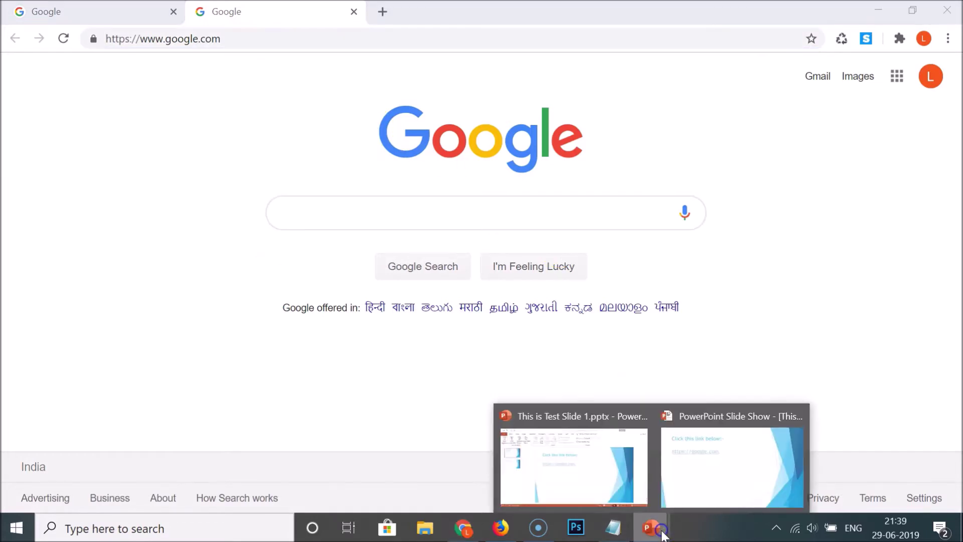
click(692, 443)
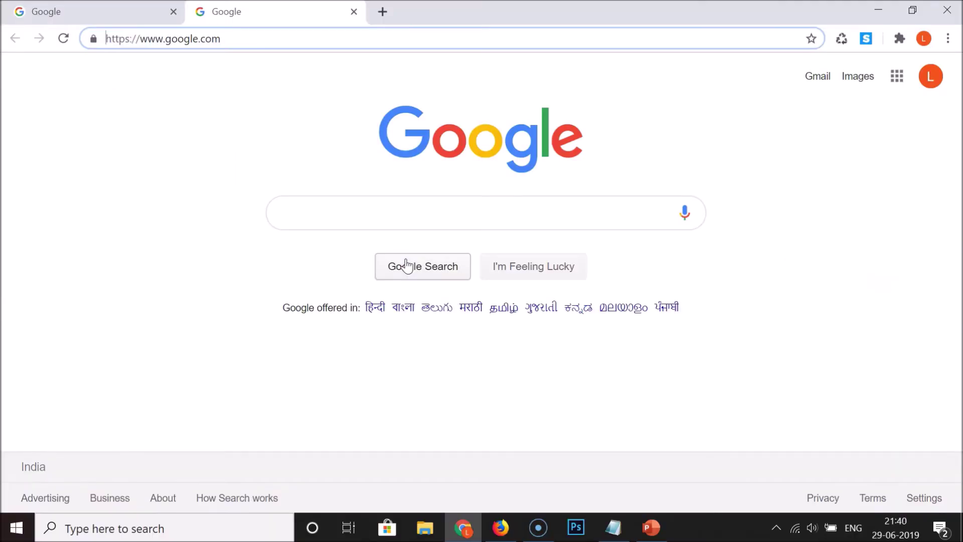
click(878, 10)
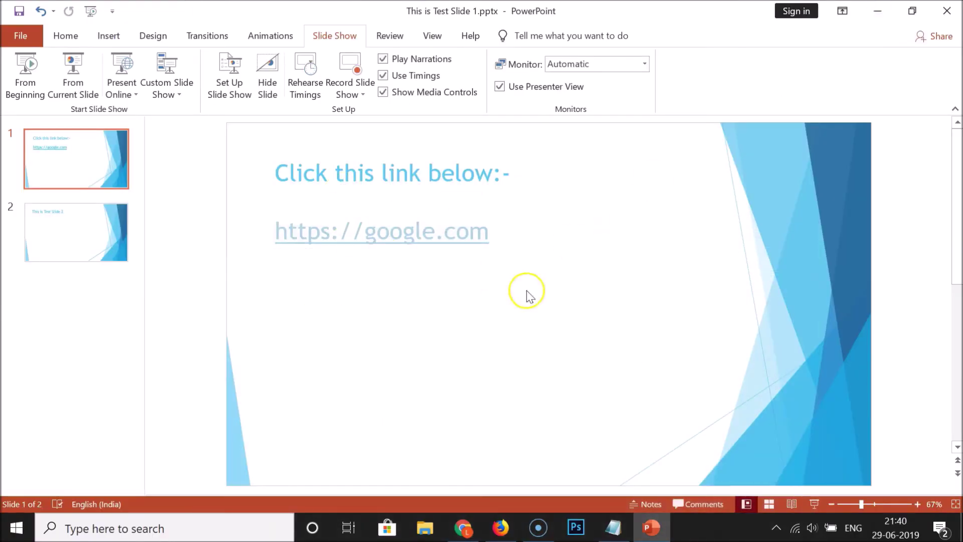
Save the presentation via File > Save, then switch back to the Notepad title note.
click(21, 37)
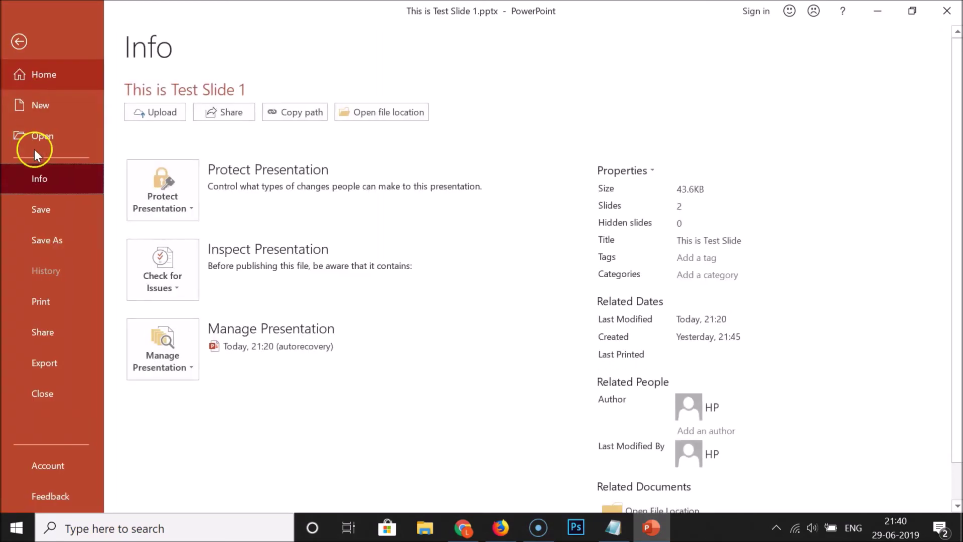
click(50, 212)
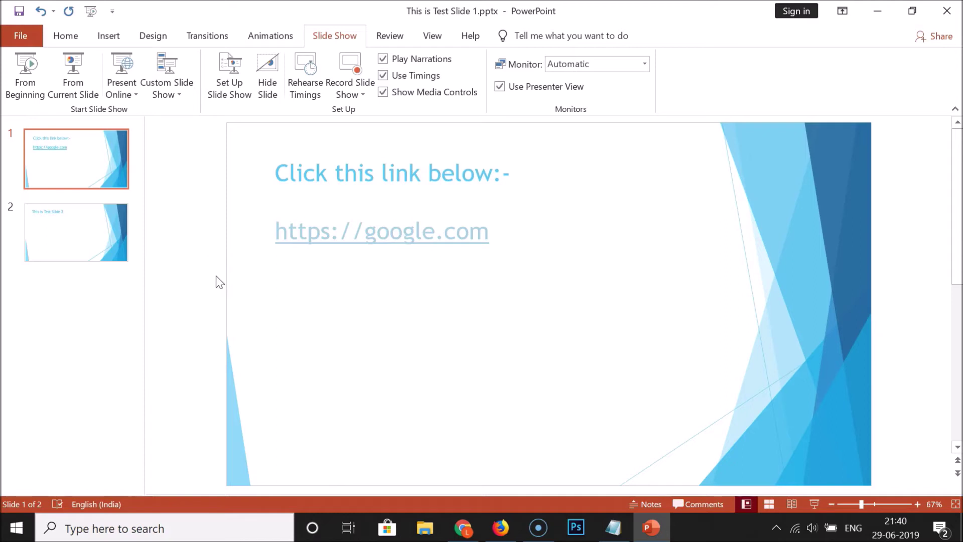
click(613, 527)
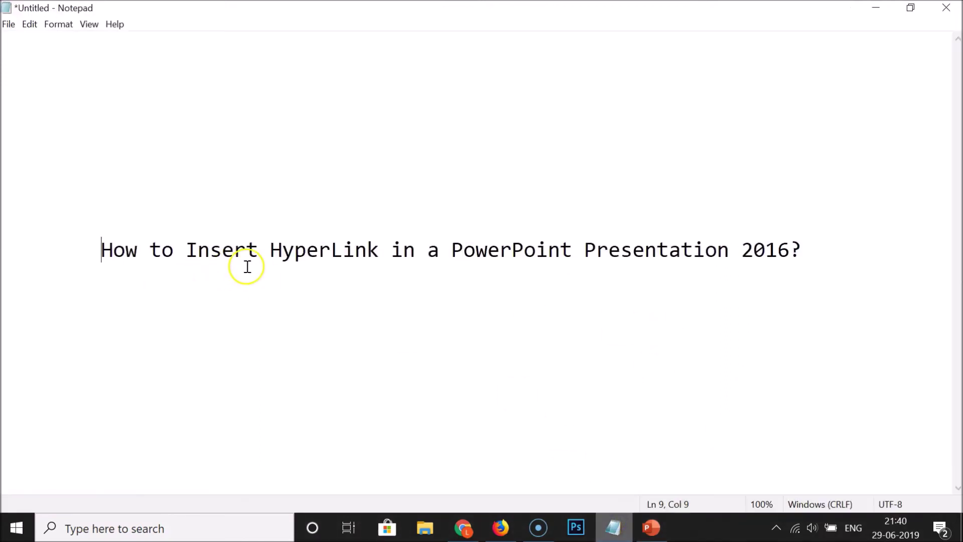